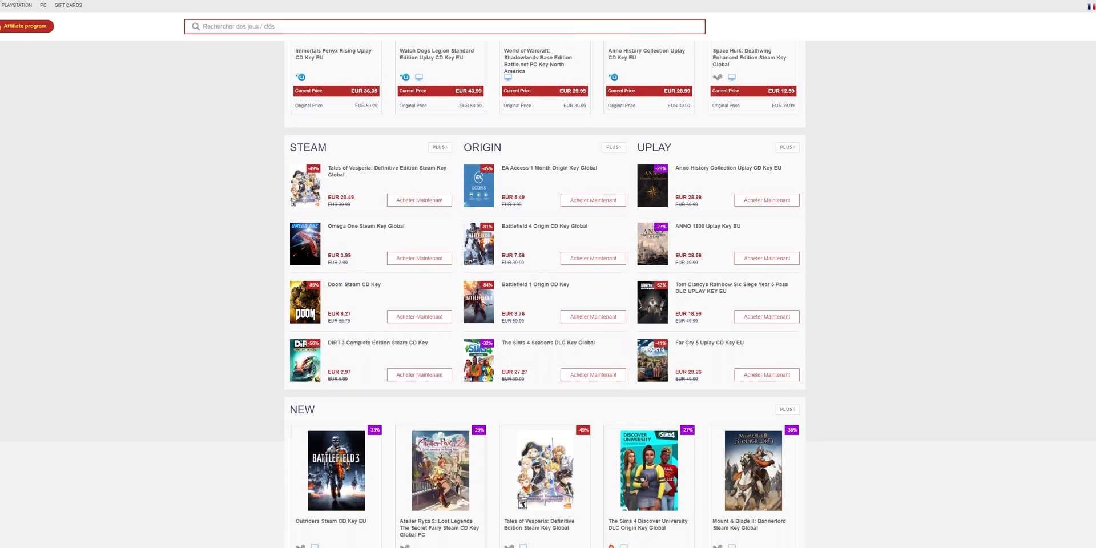
- Find Microsoft Windows 10 Pro OEM CD-KEY GLOBAL in the key store and proceed to buy one copy
scroll(581, 302, "down", 3)
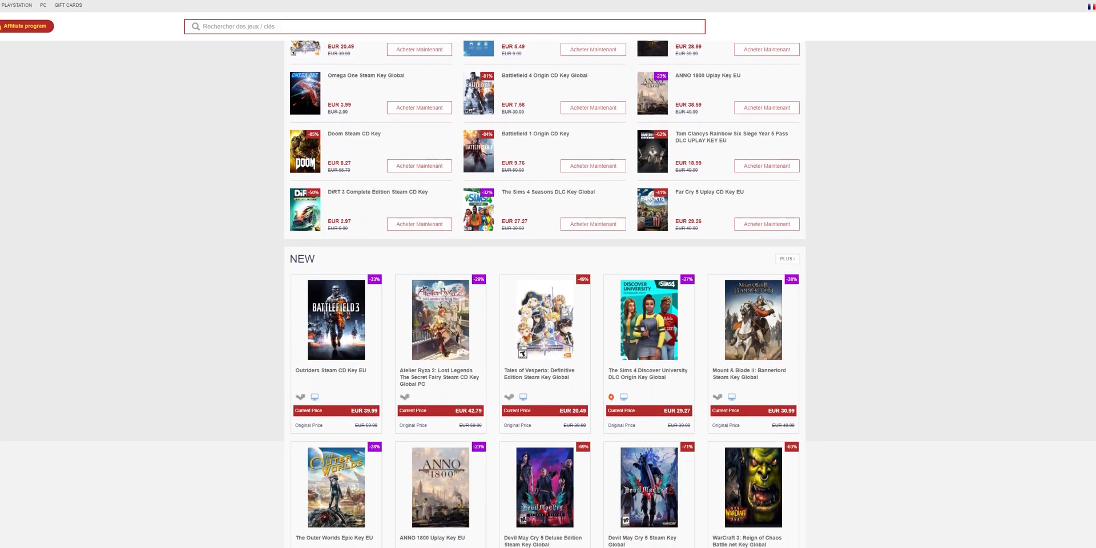
scroll(545, 294, "down", 3)
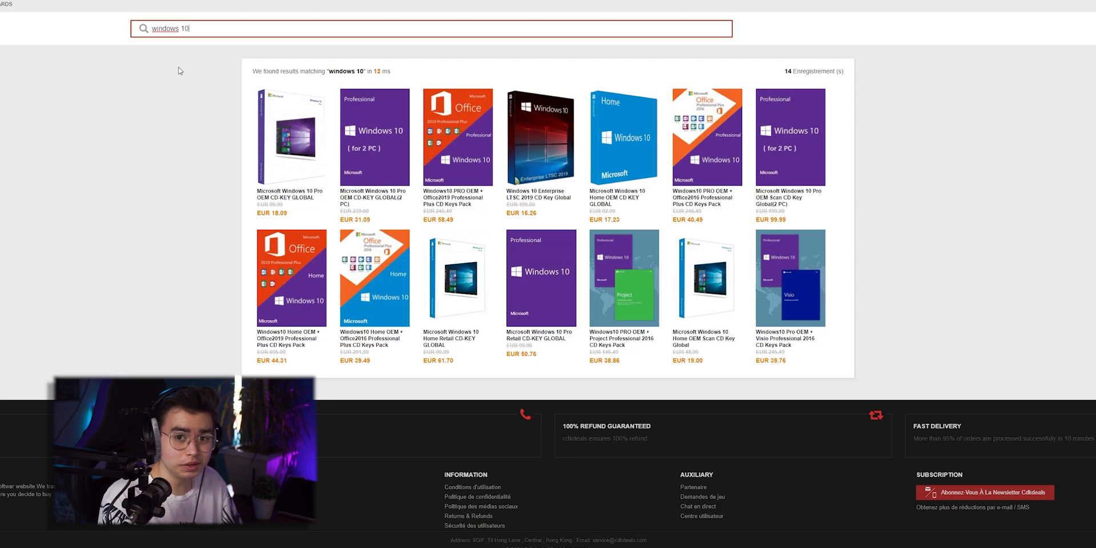
left_click(263, 114)
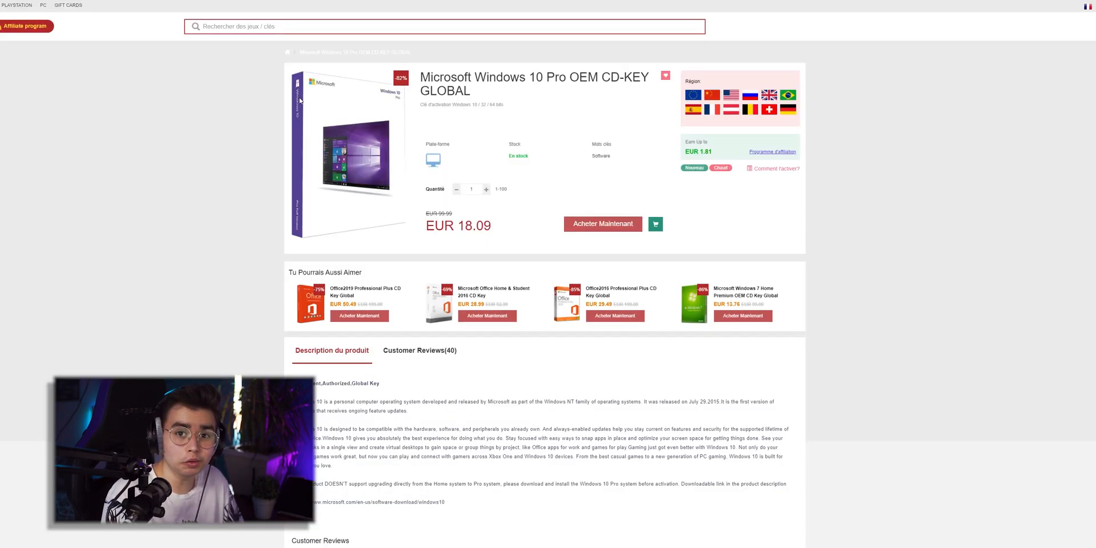
left_click(569, 232)
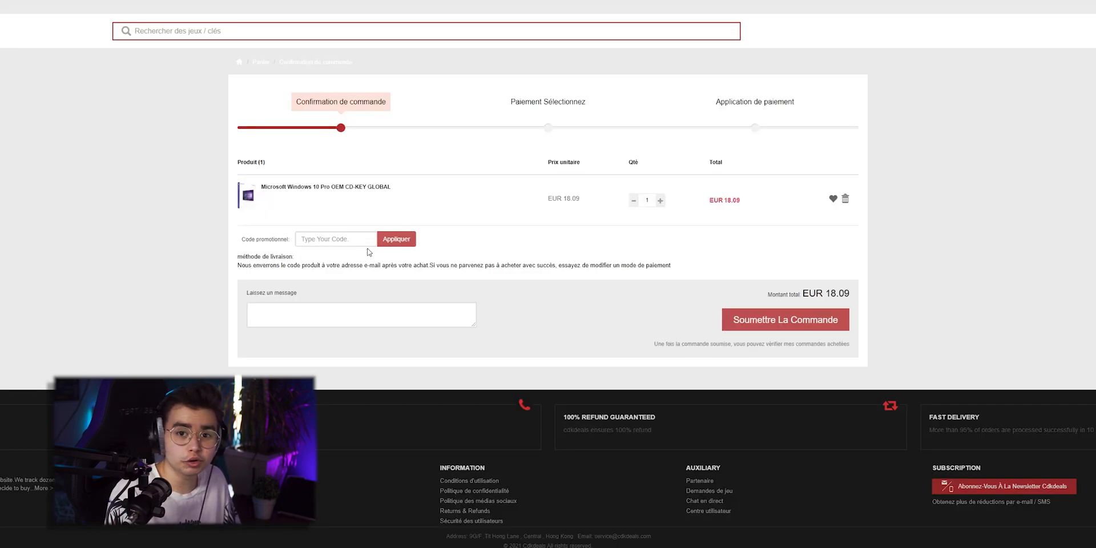
- Apply the promotional code XR20 and submit the order with PayPal as the payment method
left_click(365, 239)
type("XR20")
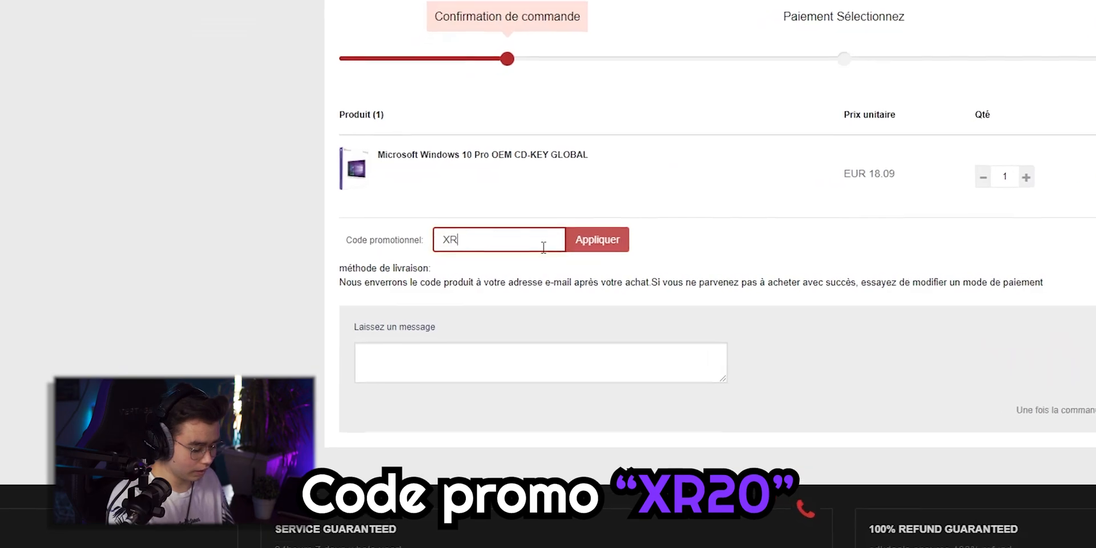
left_click(595, 240)
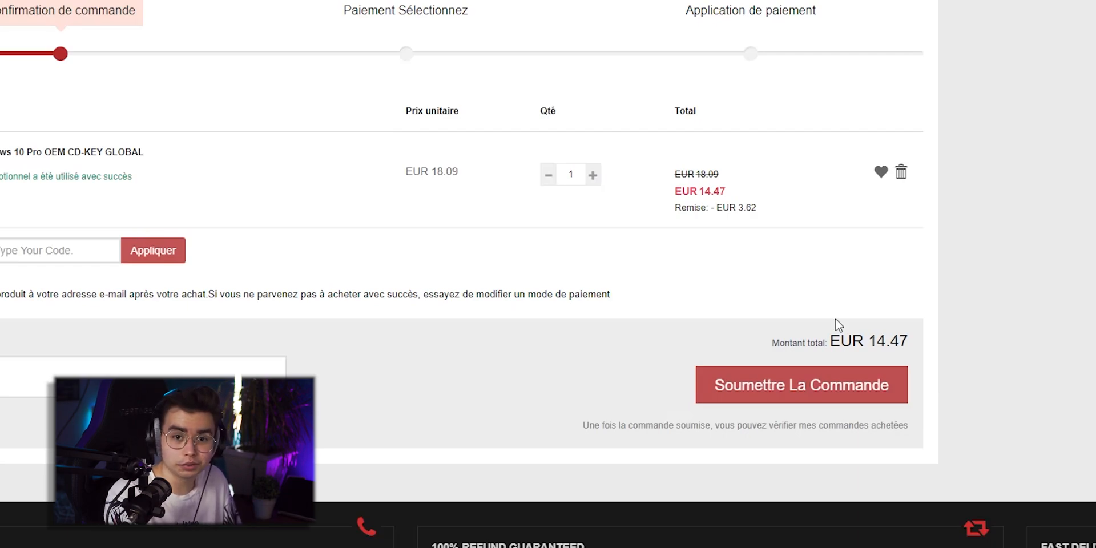
left_click(839, 393)
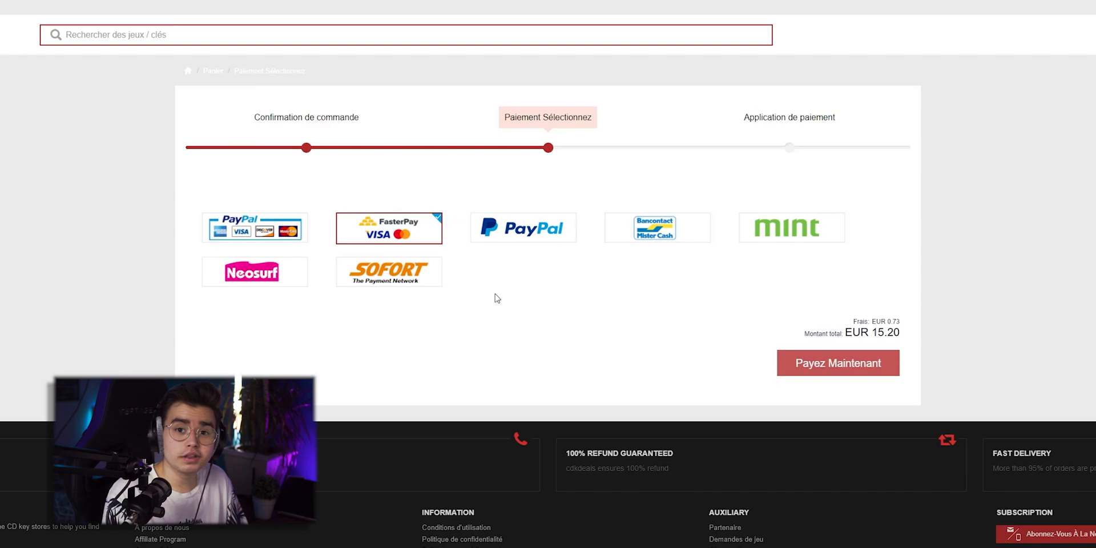
left_click(501, 233)
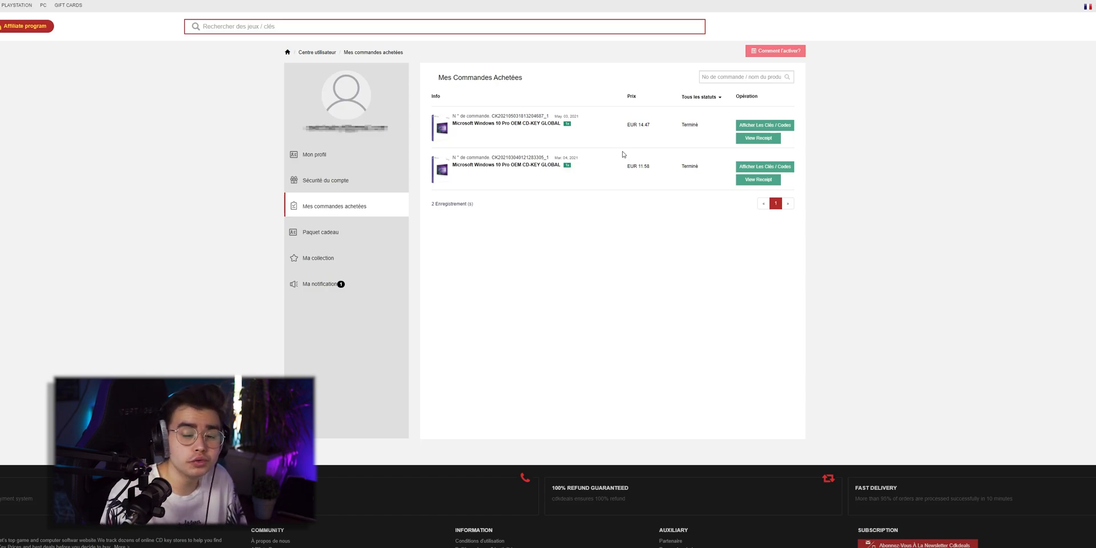
- Display the product key of the most recent Windows 10 Pro order and select the key text
left_click(772, 127)
left_click_drag(544, 274, 620, 283)
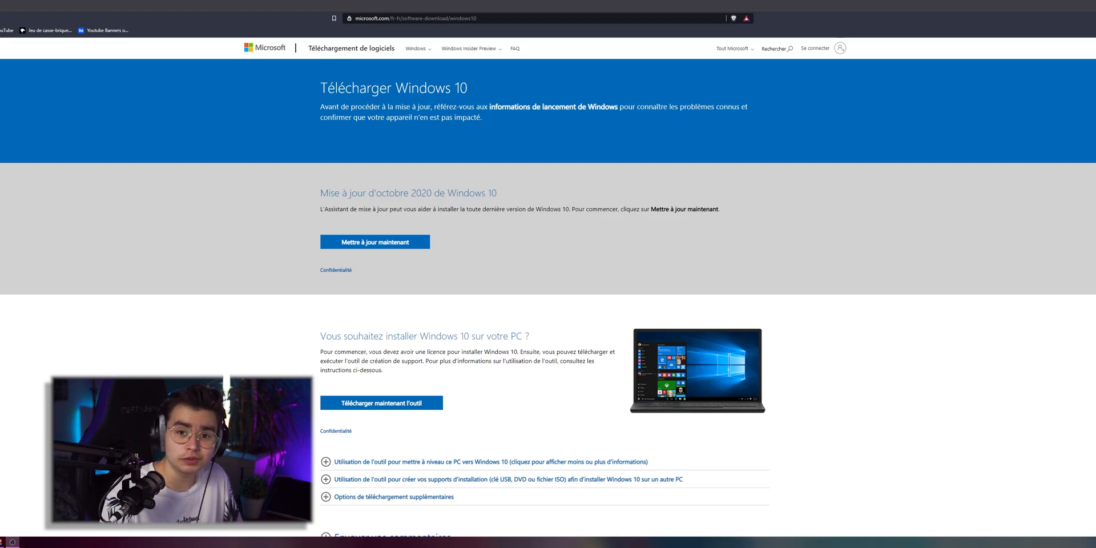
- Download and save the Windows 10 media creation tool from the Microsoft software download page
scroll(253, 354, "down", 1)
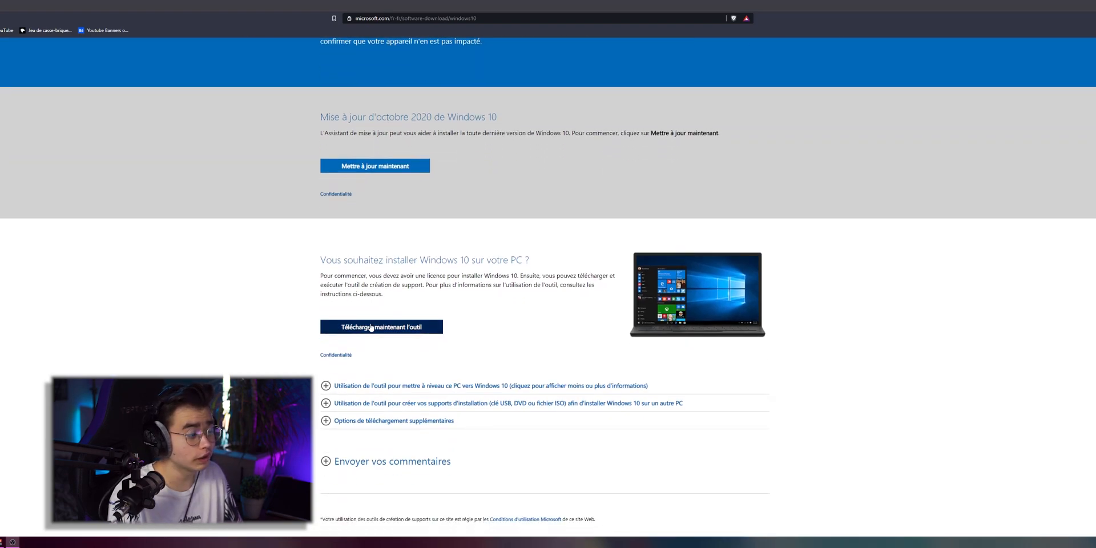
left_click(372, 328)
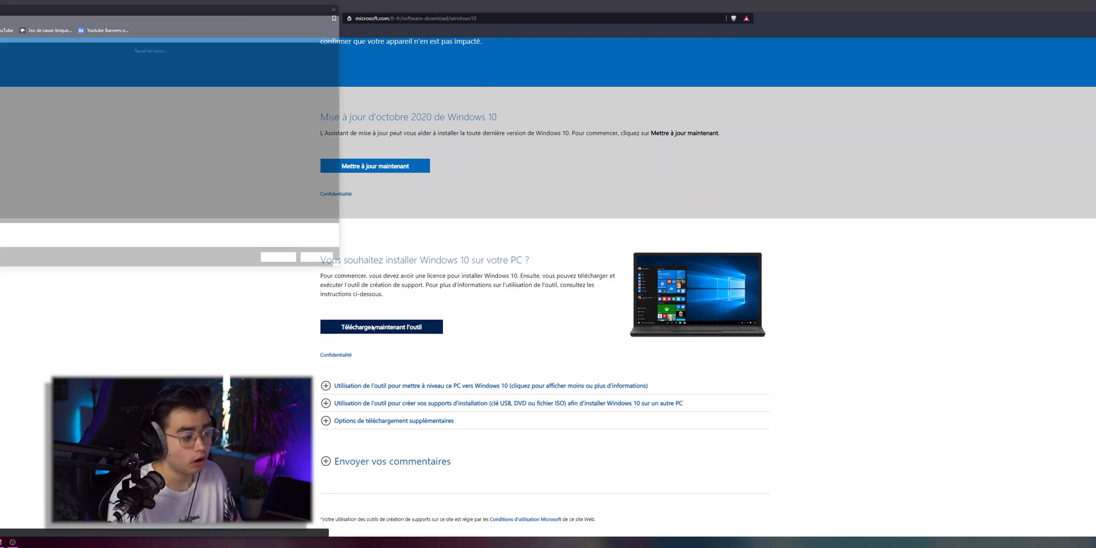
left_click(285, 261)
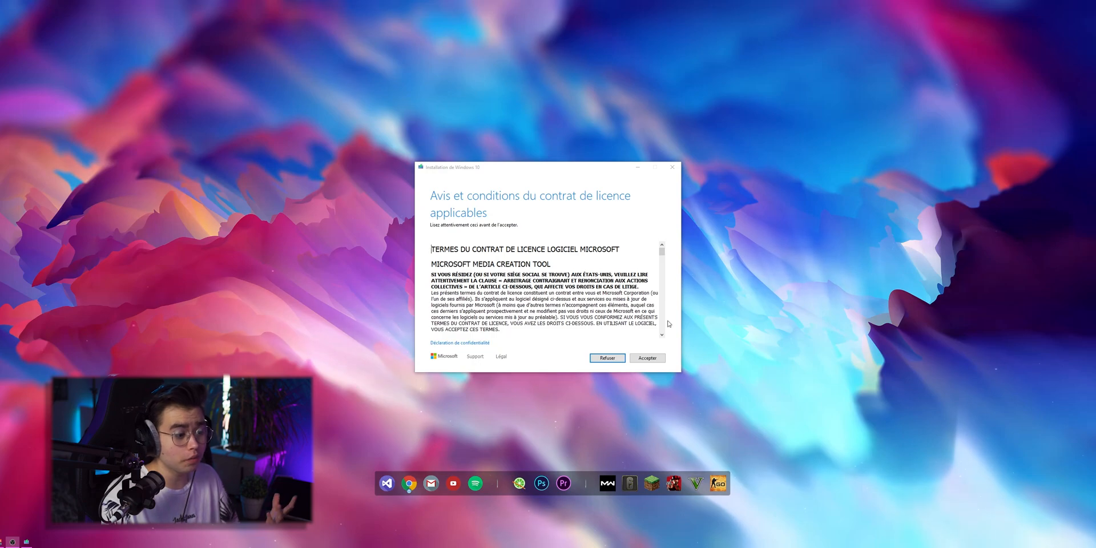
- Accept the tool's licence terms and choose to create installation media for another PC
left_click(647, 358)
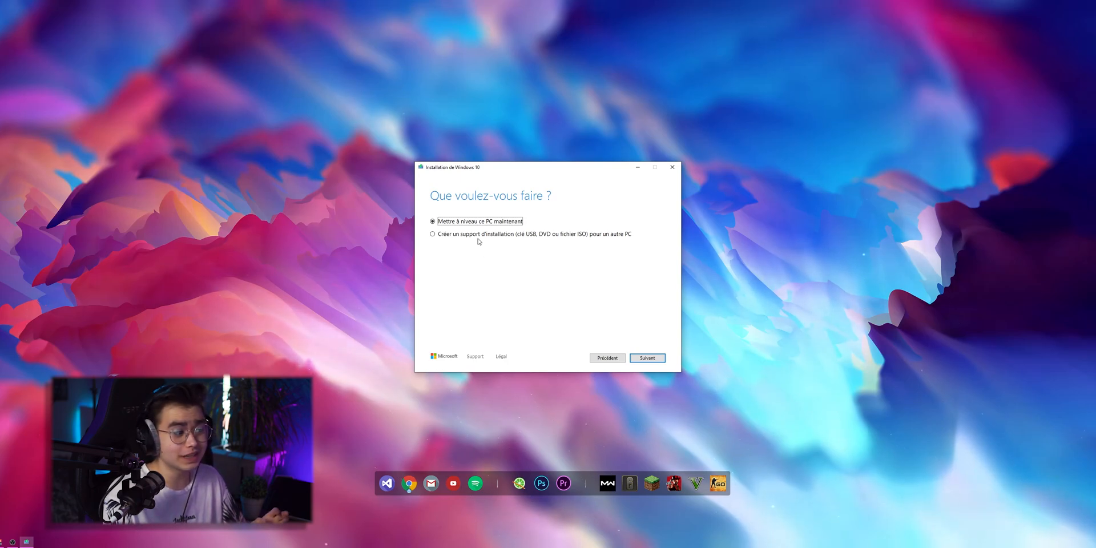
left_click(482, 235)
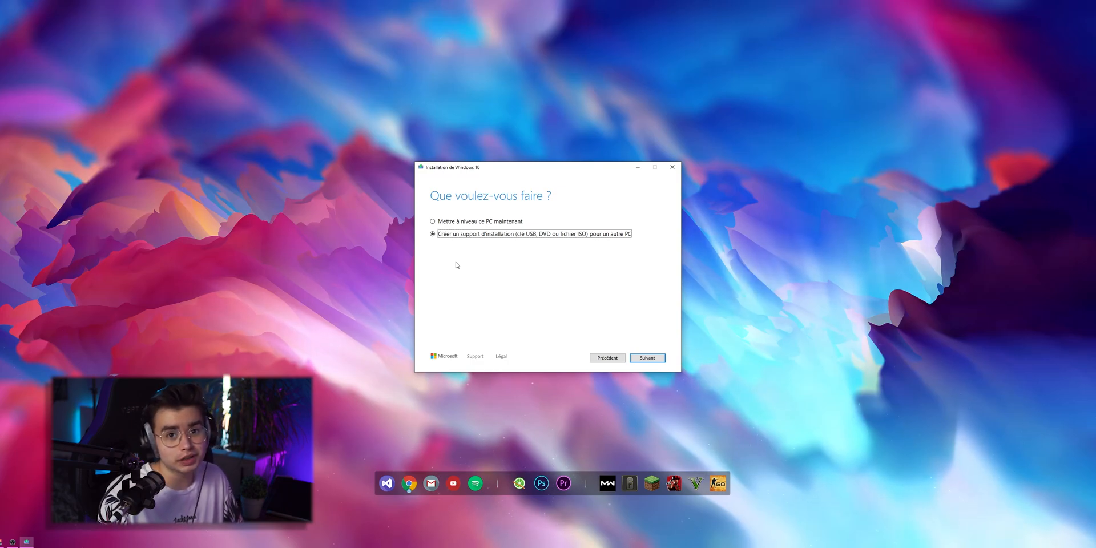
left_click(644, 358)
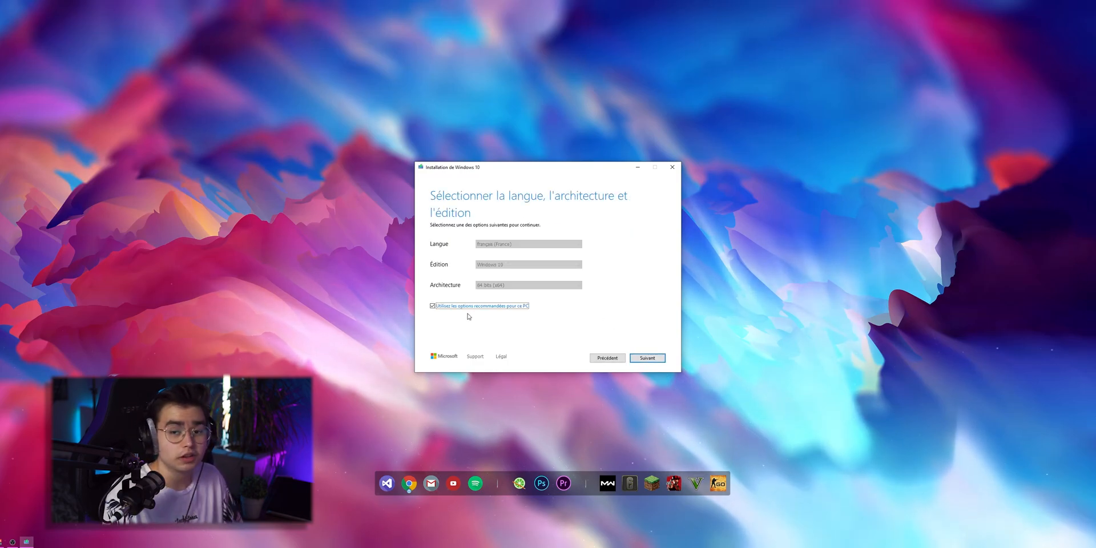
- Turn off the recommended options for this PC and continue with Français (France), Windows 10 and 64 bits (x64)
left_click(467, 308)
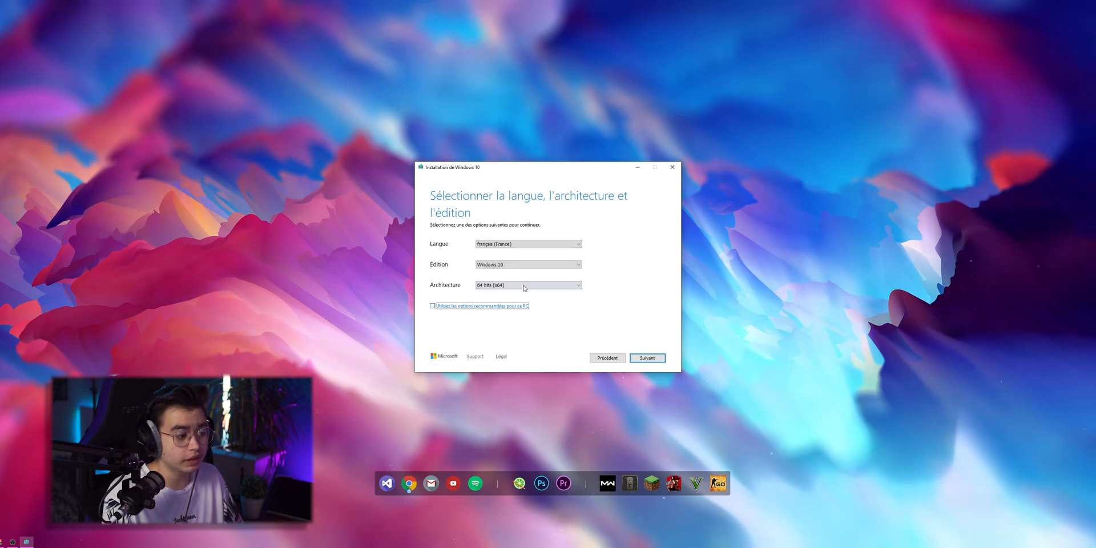
left_click(527, 286)
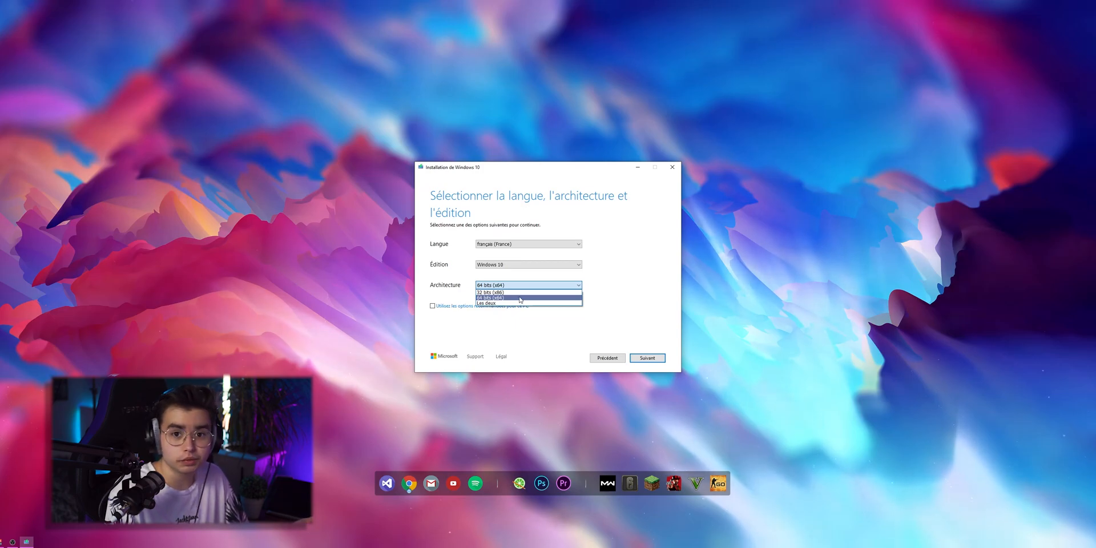
left_click(520, 298)
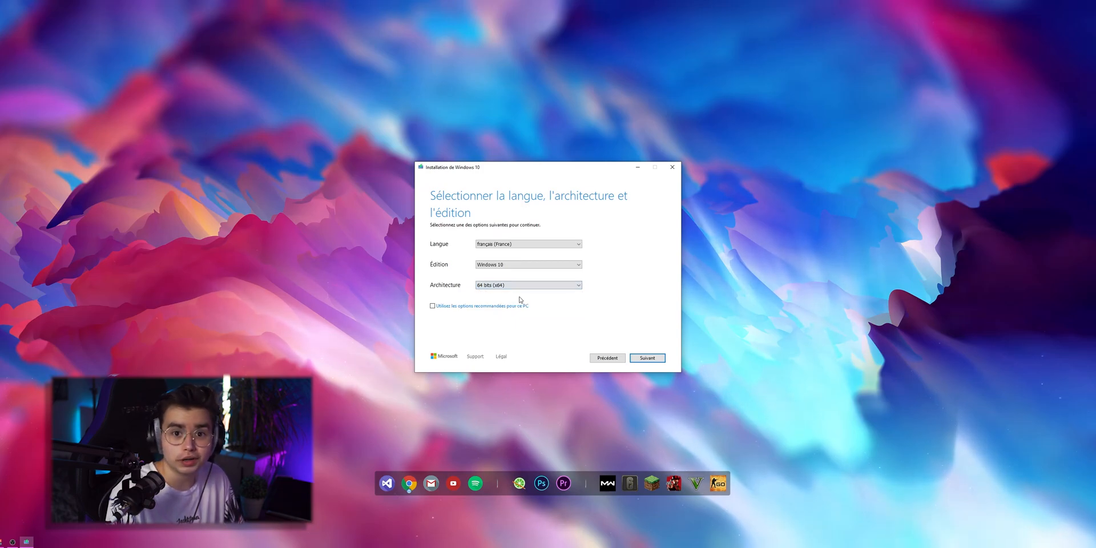
left_click(512, 244)
left_click(589, 235)
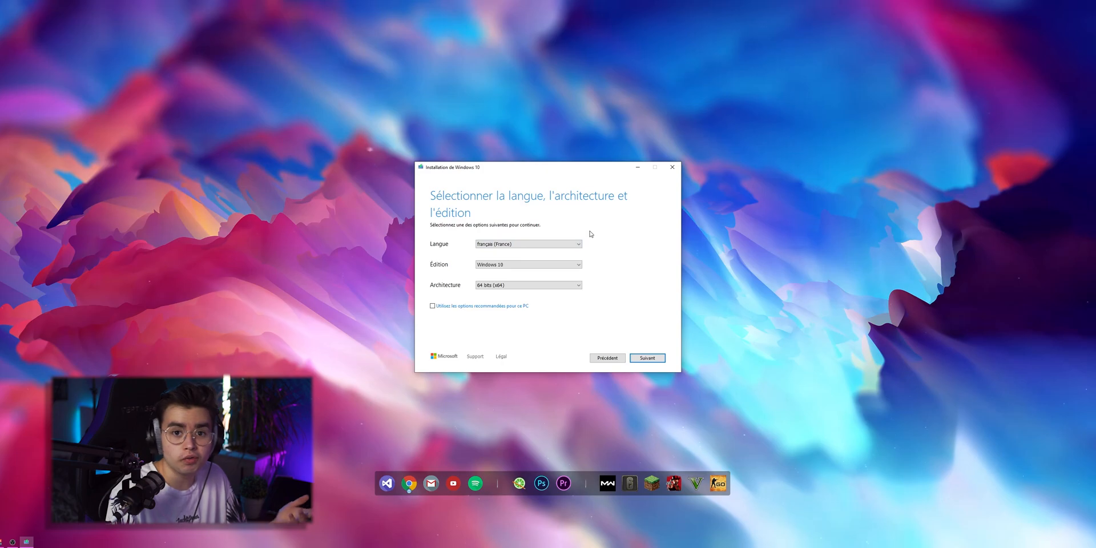
left_click(647, 358)
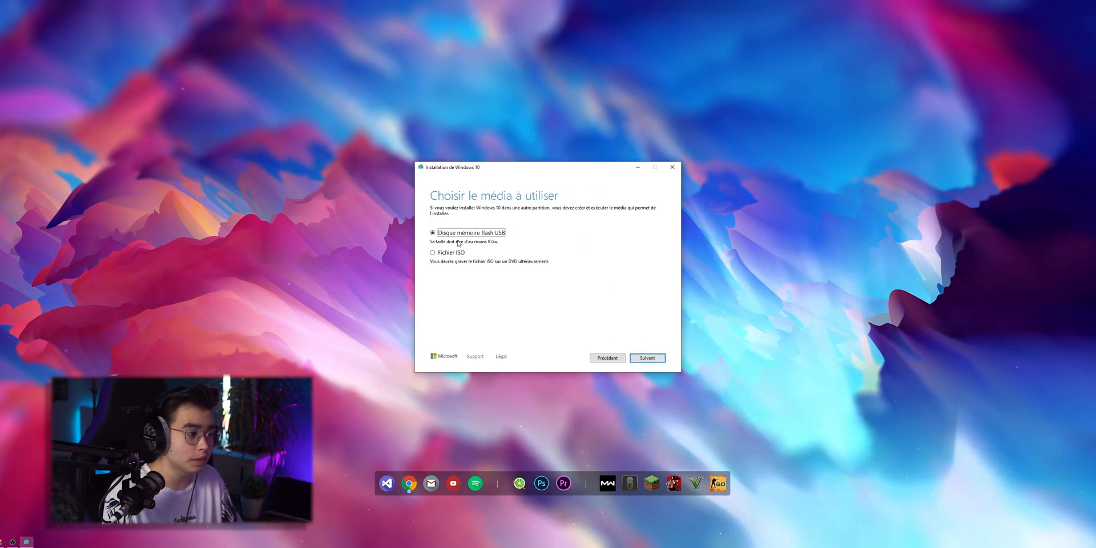
- Choose a USB flash drive as the installation media and confirm the listed removable drive
left_click(645, 359)
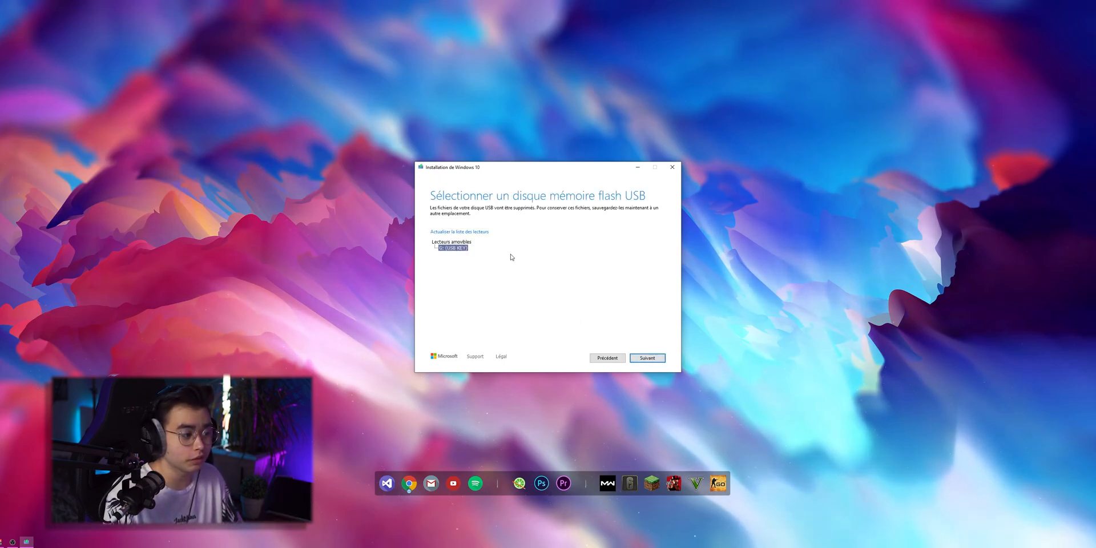
left_click(645, 358)
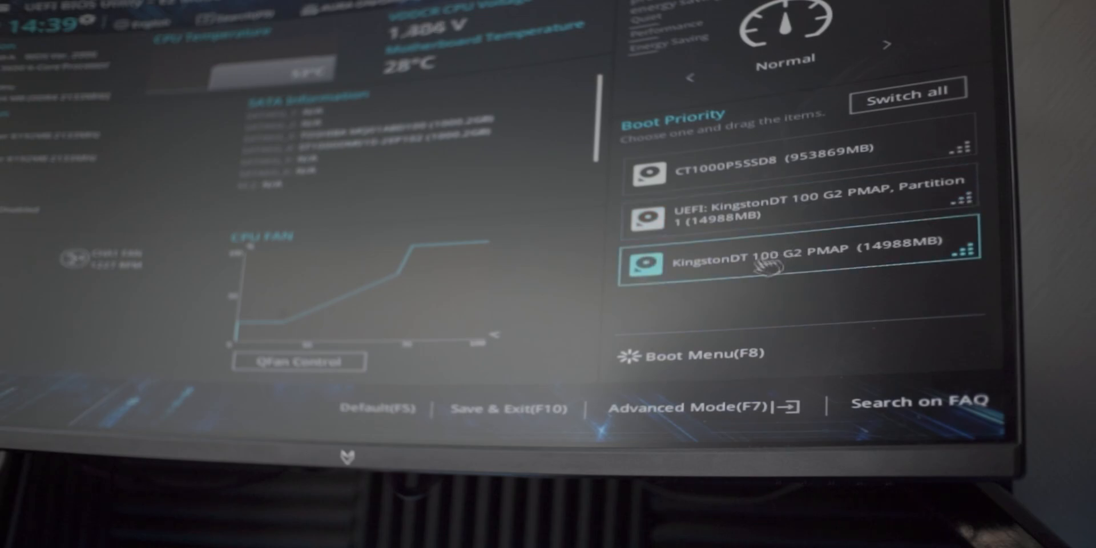
- Move KingstonDT 100 G2 PMAP (14988MB) to first place in the BIOS boot priority, then save and reset
left_click_drag(959, 237, 952, 145)
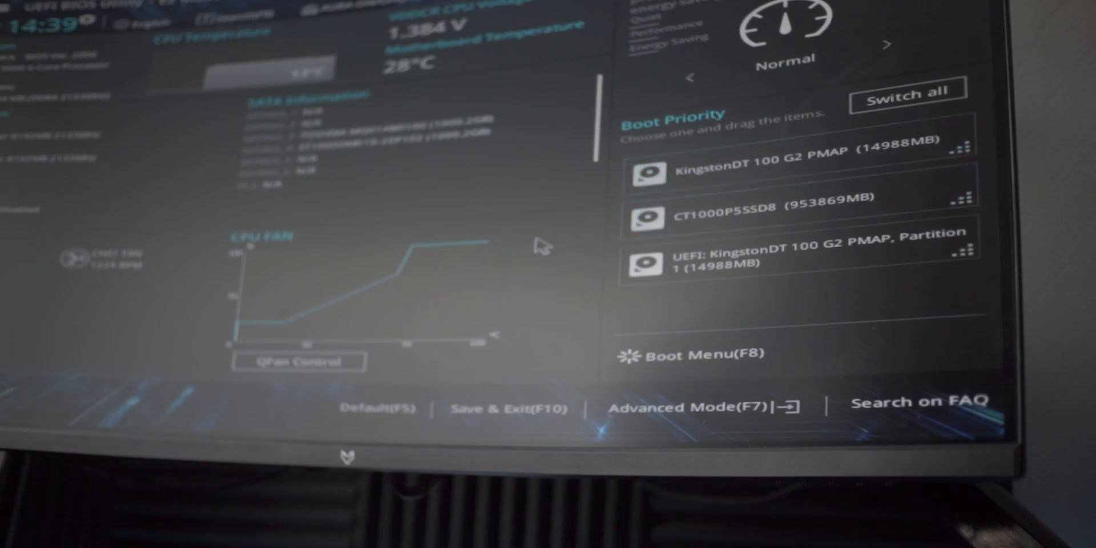
left_click(497, 410)
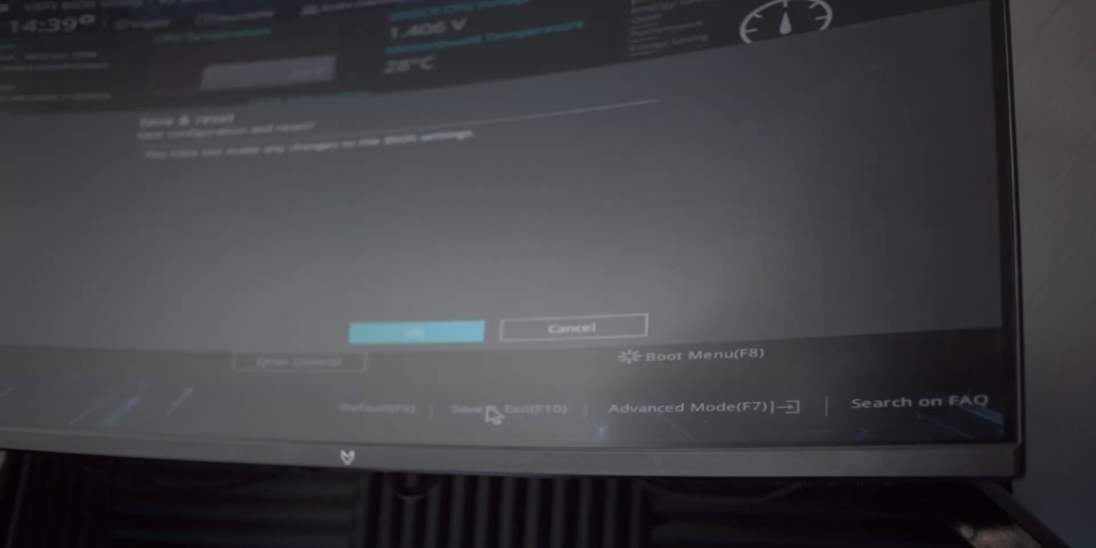
left_click(464, 338)
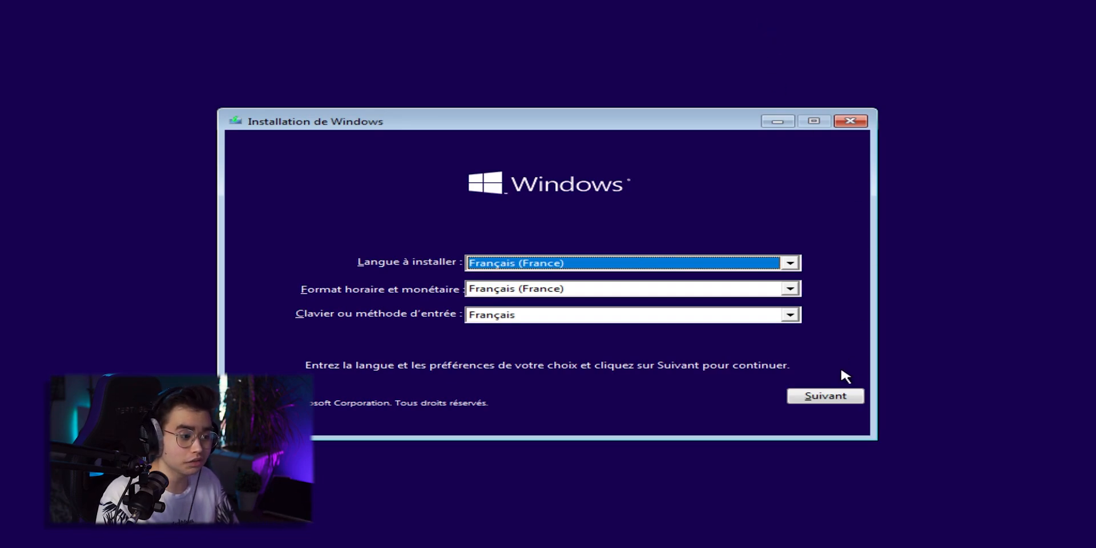
- Start the Windows installation with French language and keyboard settings and enter the Windows product key
left_click(838, 396)
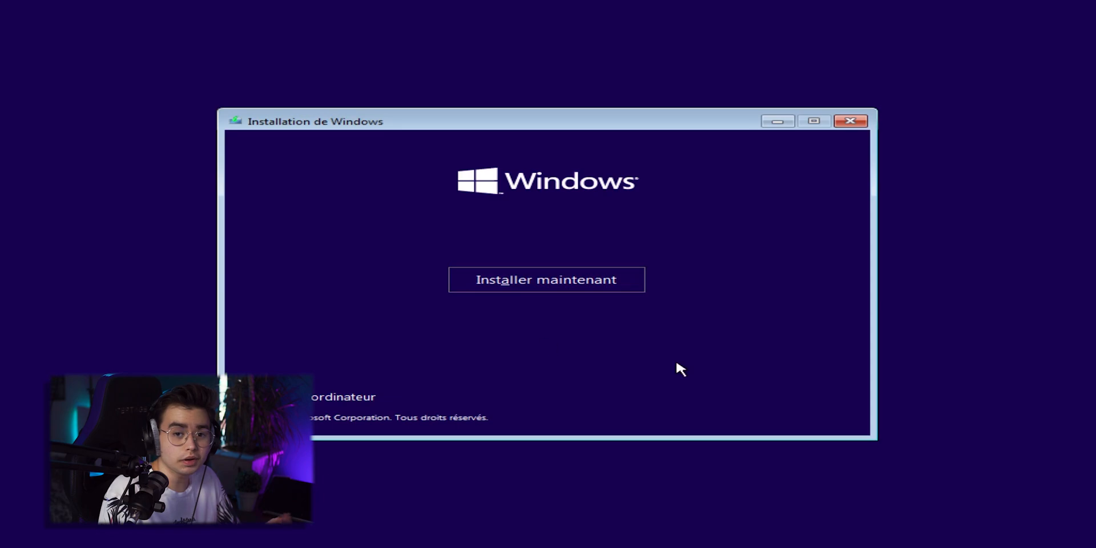
left_click(557, 278)
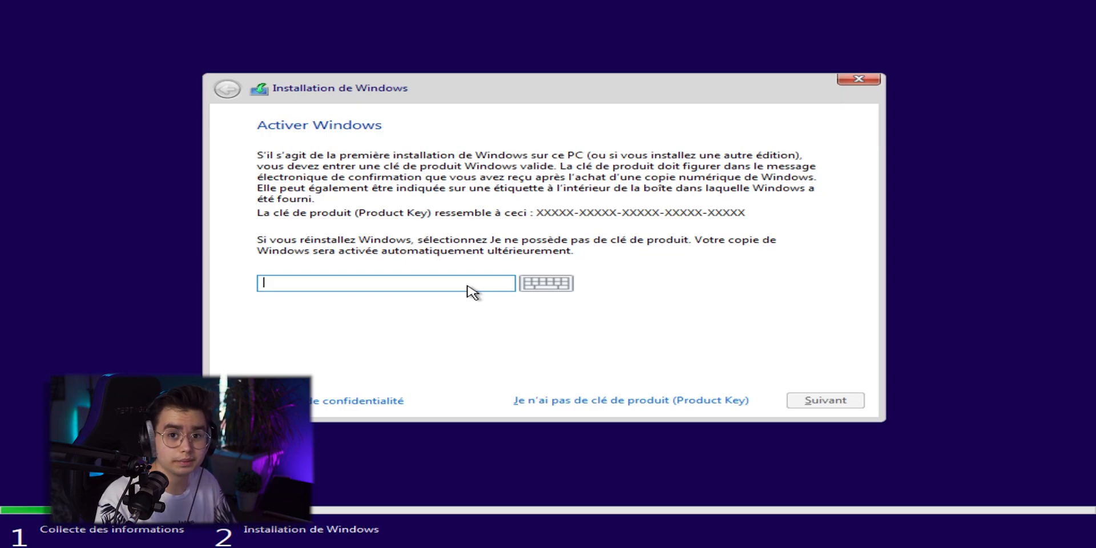
key("ctrl+v")
left_click(806, 399)
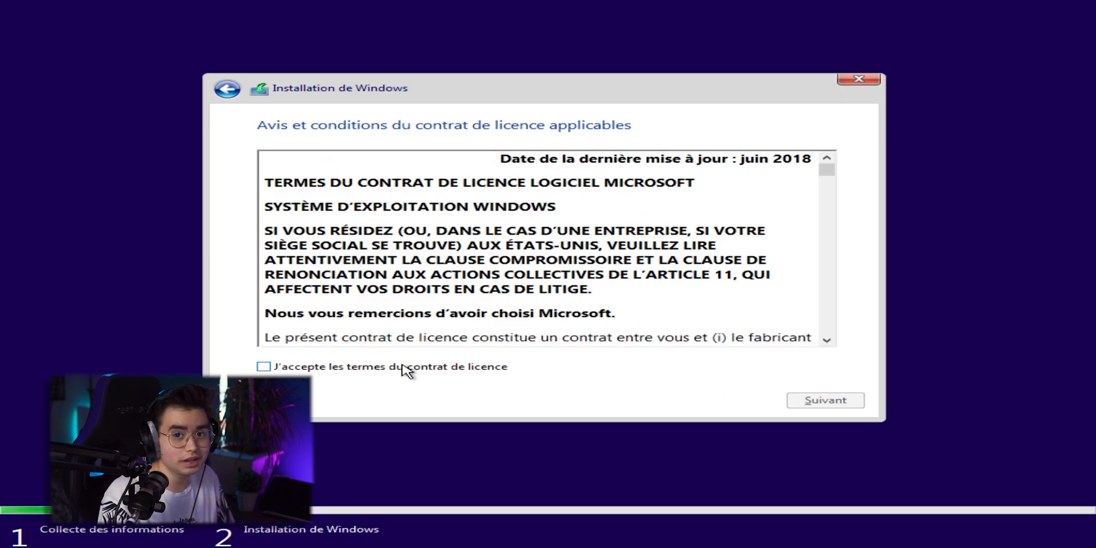
- Accept the Windows licence terms and start a custom installation on the 128 GB unallocated space of drive 0
left_click(406, 370)
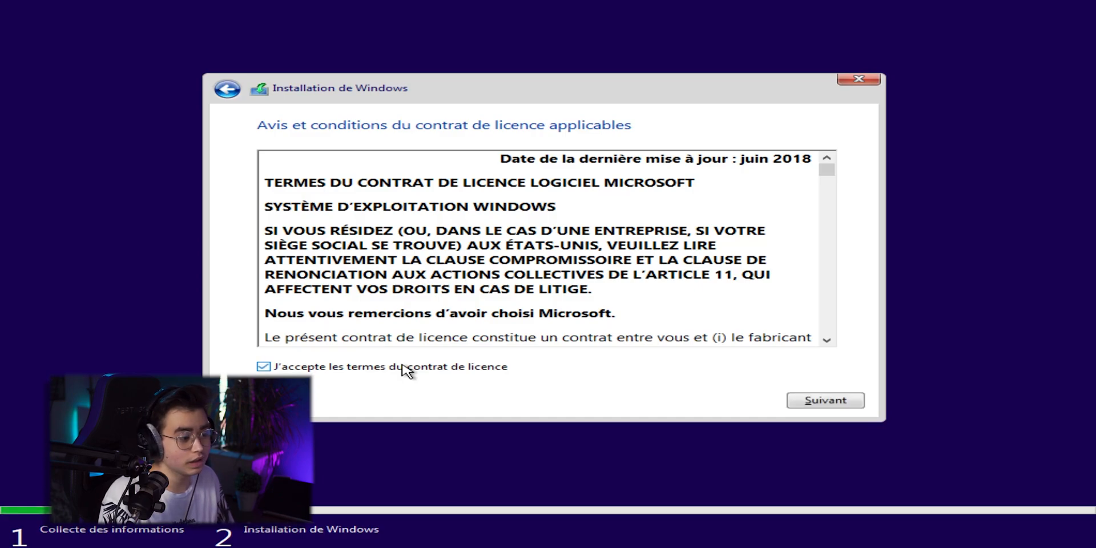
left_click(828, 403)
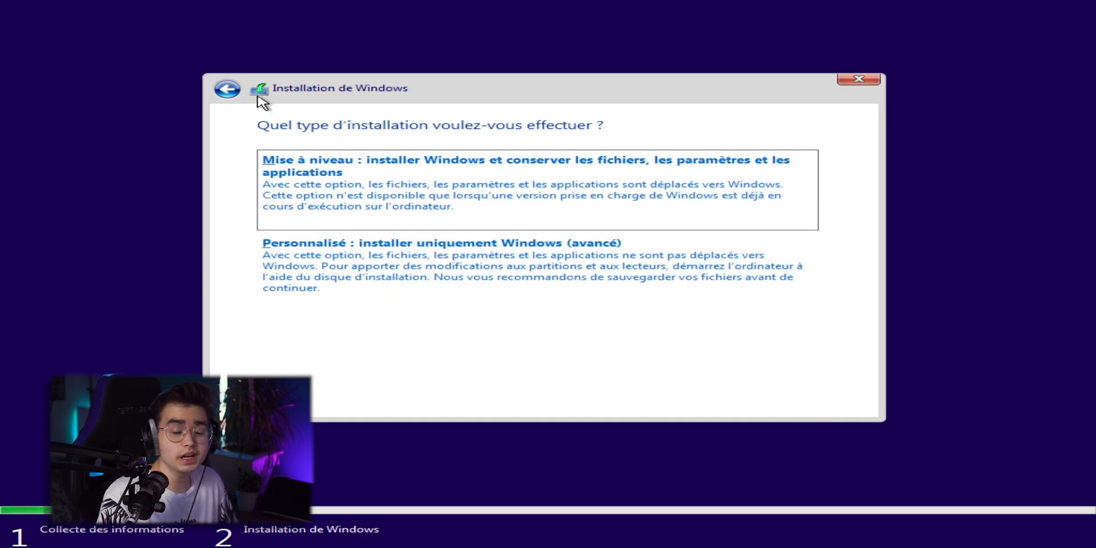
left_click(451, 242)
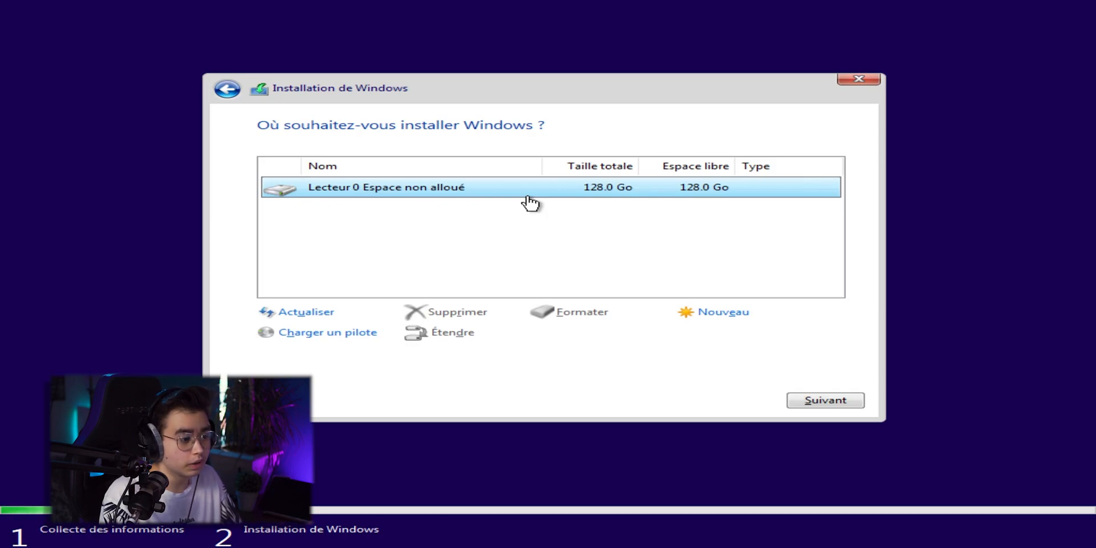
left_click(836, 403)
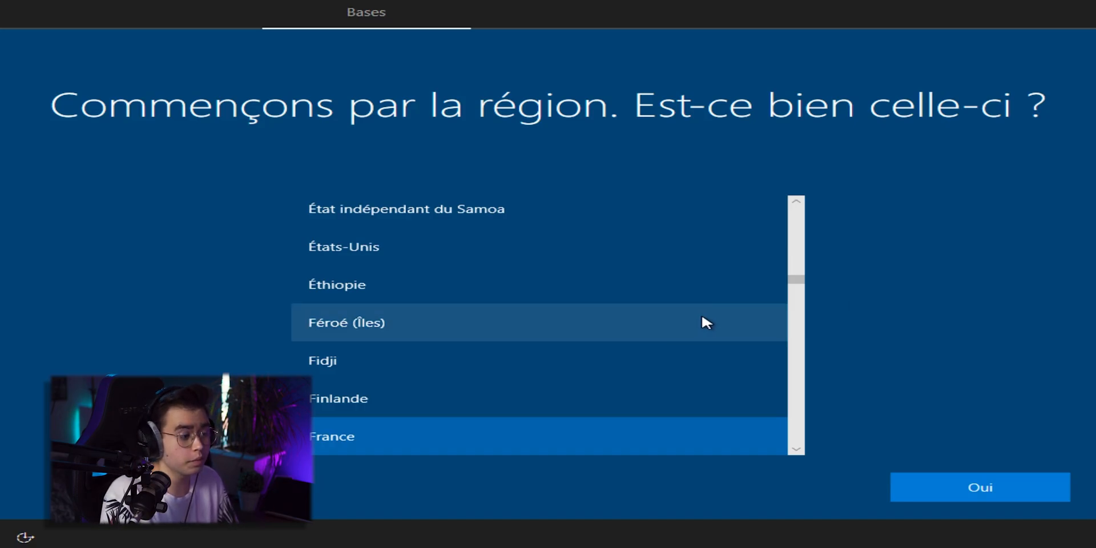
- Confirm France as the region and Français as the keyboard layout, without adding a second layout
scroll(664, 328, "up", 5)
scroll(664, 330, "up", 4)
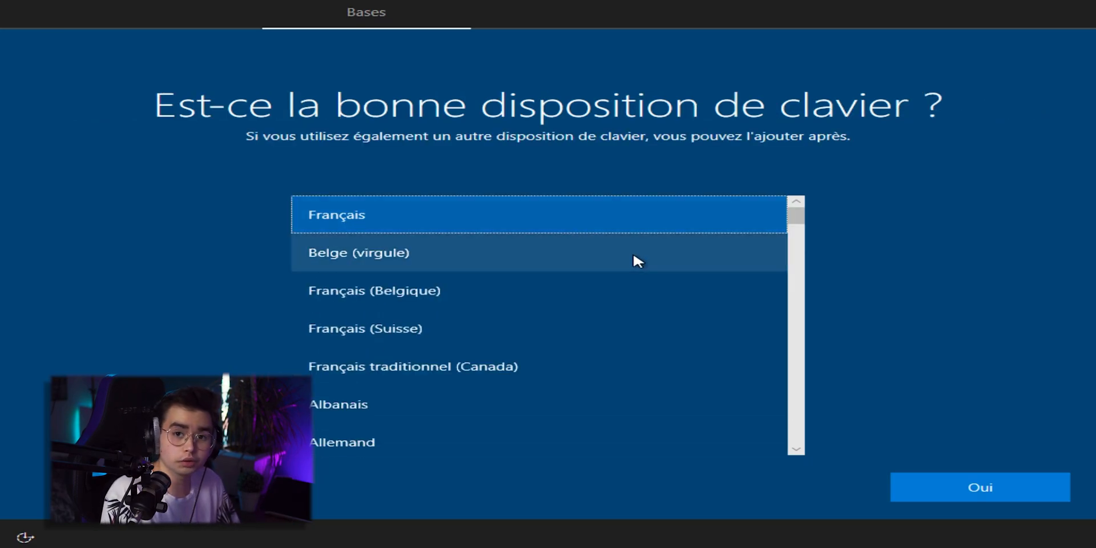
left_click(939, 492)
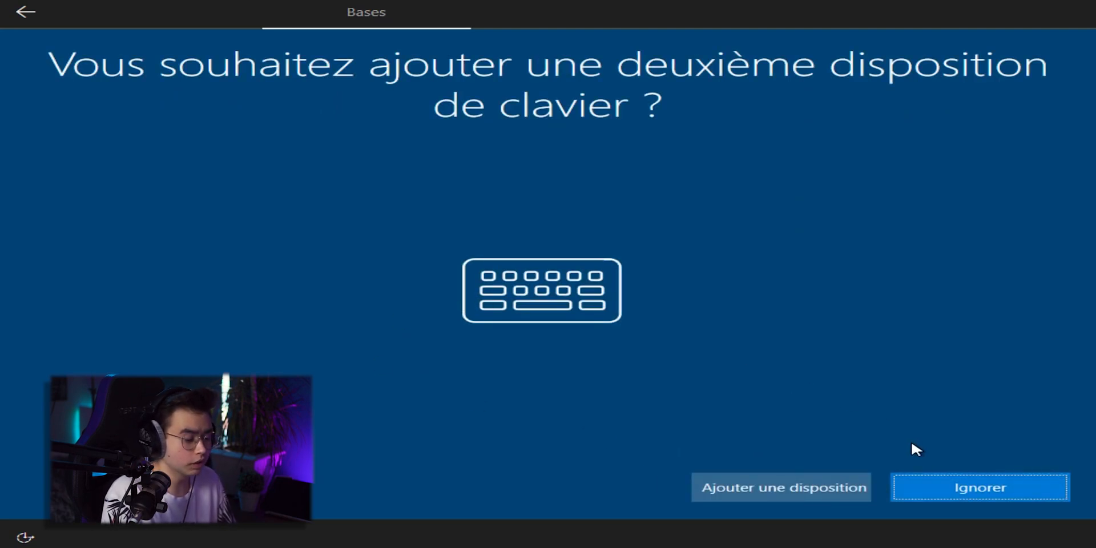
left_click(944, 487)
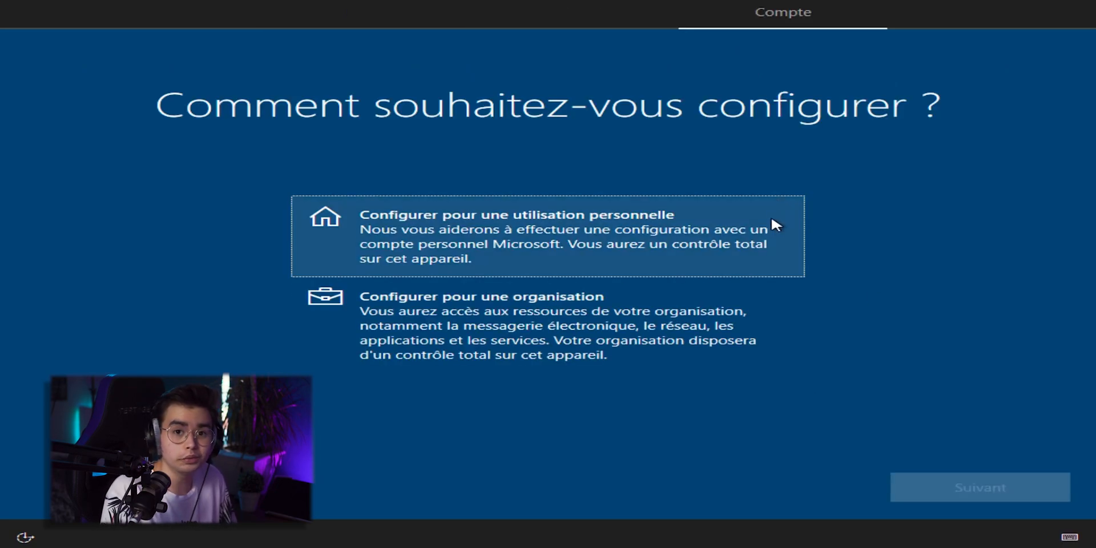
- Set the PC up for personal use with an offline account, entering the account user name and leaving the password blank
left_click(773, 223)
left_click(987, 495)
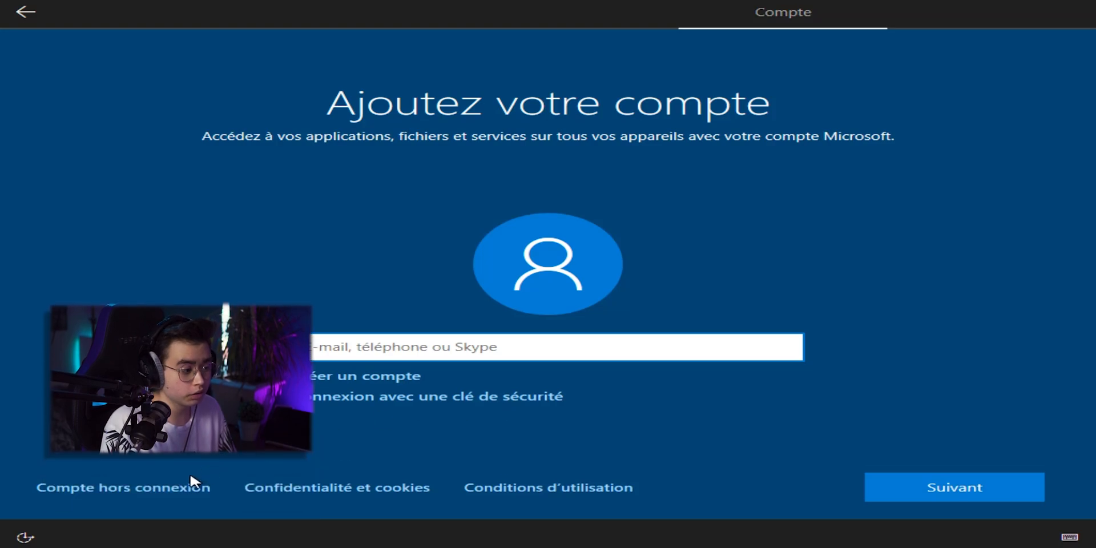
left_click(160, 490)
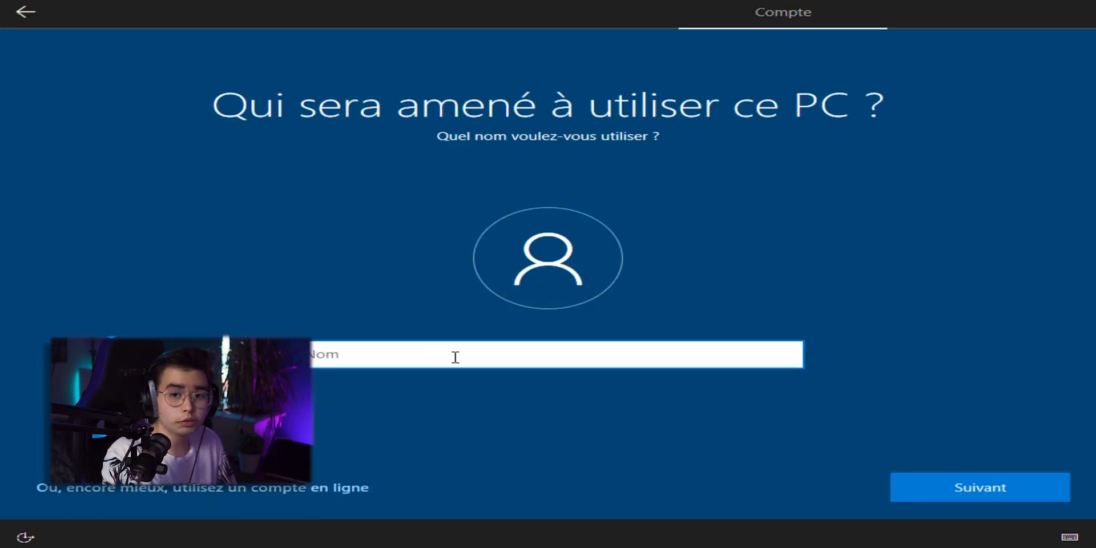
type("Ixar")
key("Return")
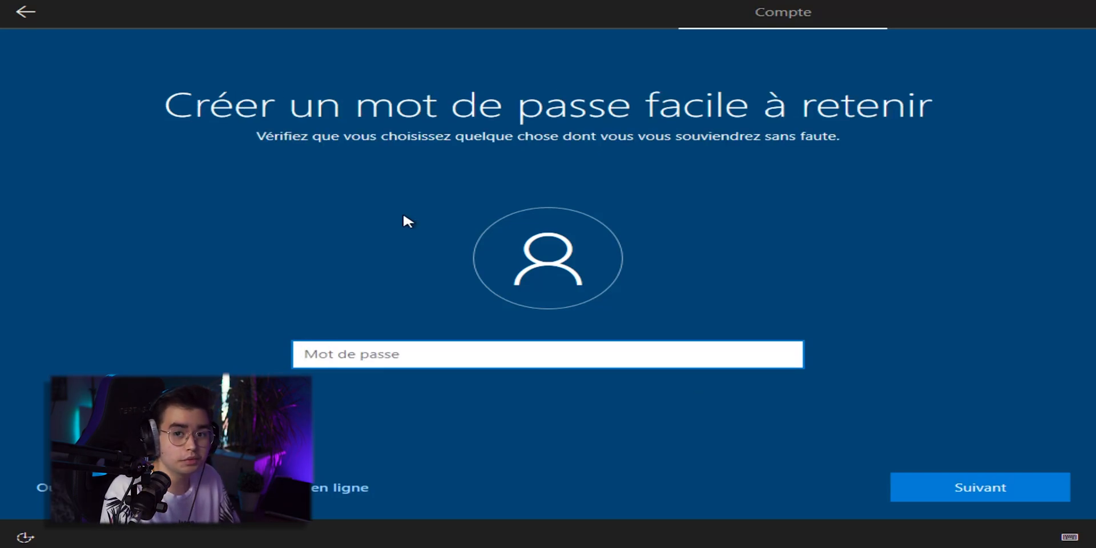
left_click(897, 480)
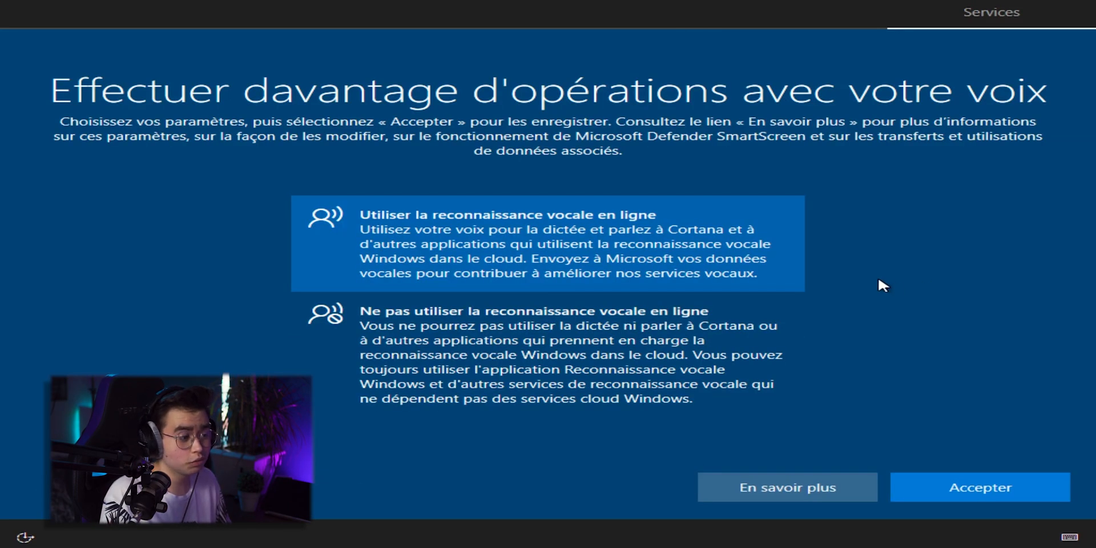
- Decline online speech recognition and Find my device (Localiser mon appareil) in the privacy settings
left_click(632, 350)
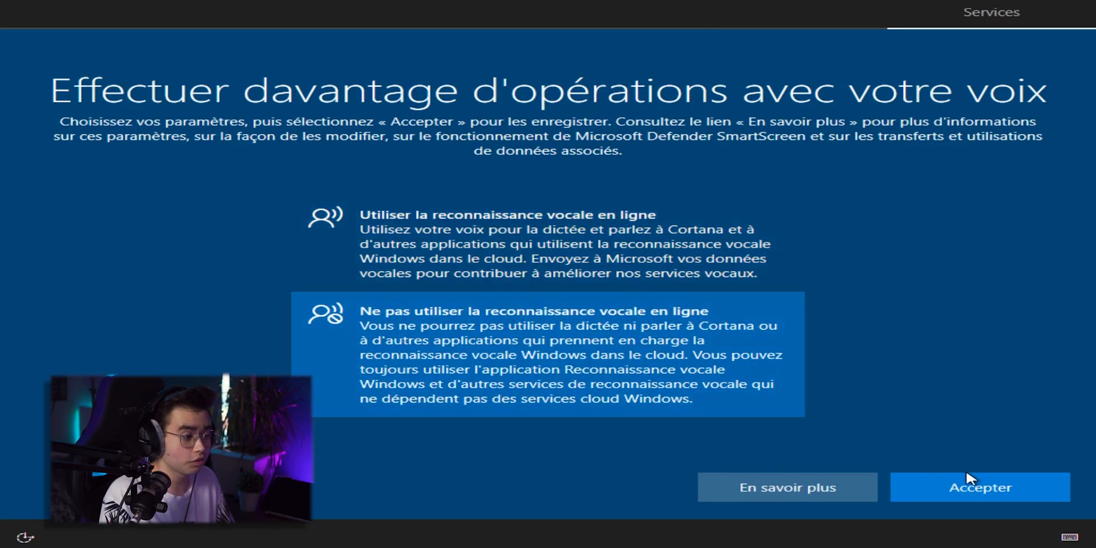
left_click(976, 486)
left_click(977, 486)
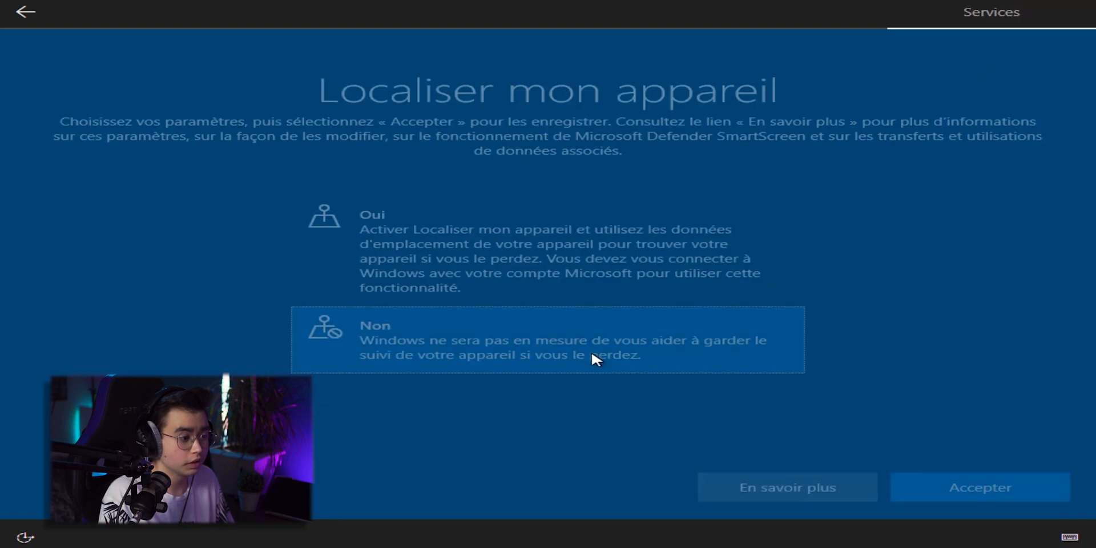
left_click(902, 482)
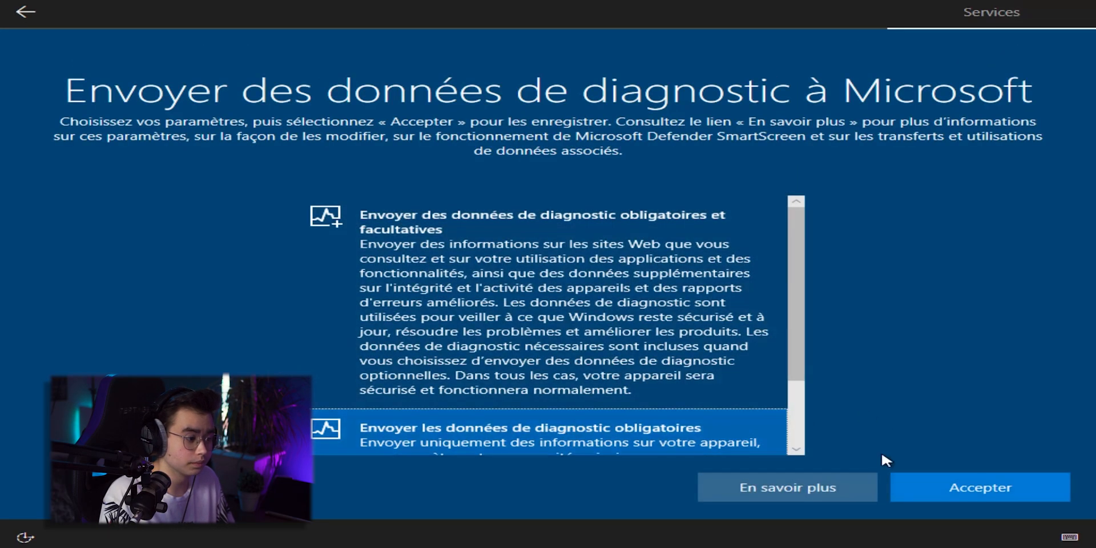
- Limit diagnostics to the required data, refuse sharing handwriting and typing data, and complete the remaining privacy choices
left_click(895, 482)
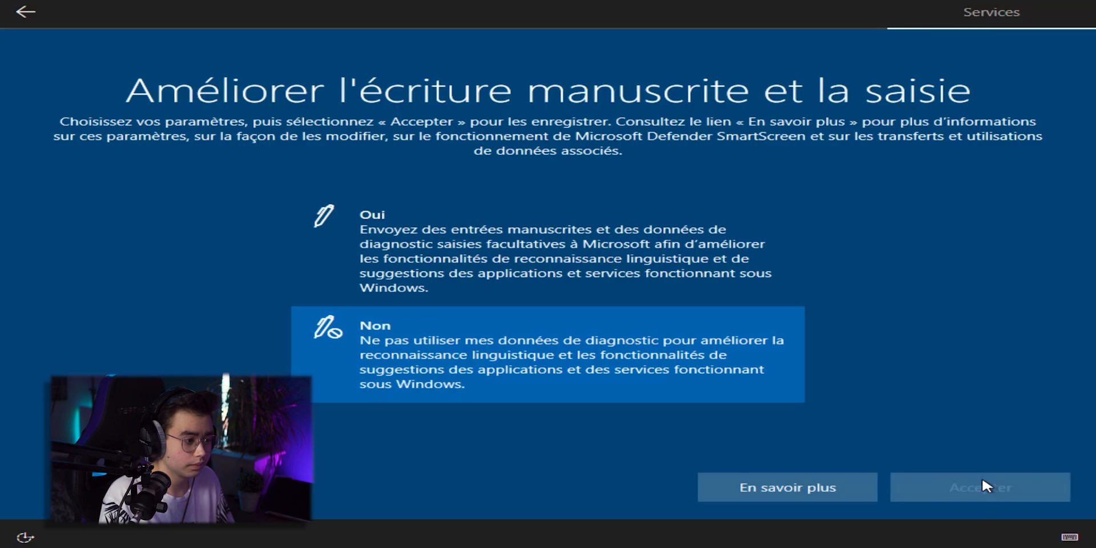
left_click(991, 487)
left_click(721, 387)
left_click(960, 480)
left_click(632, 344)
left_click(937, 485)
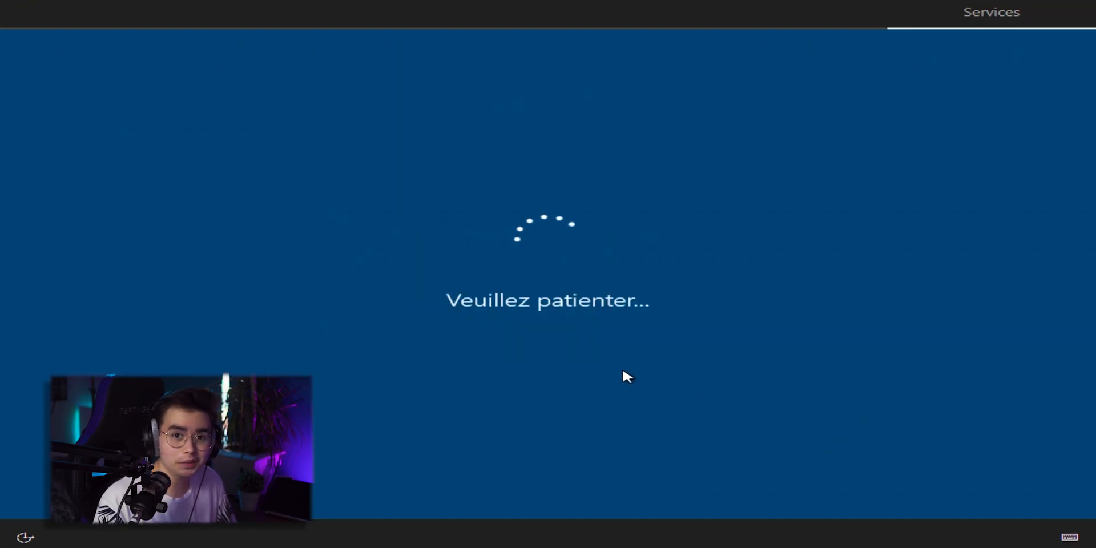